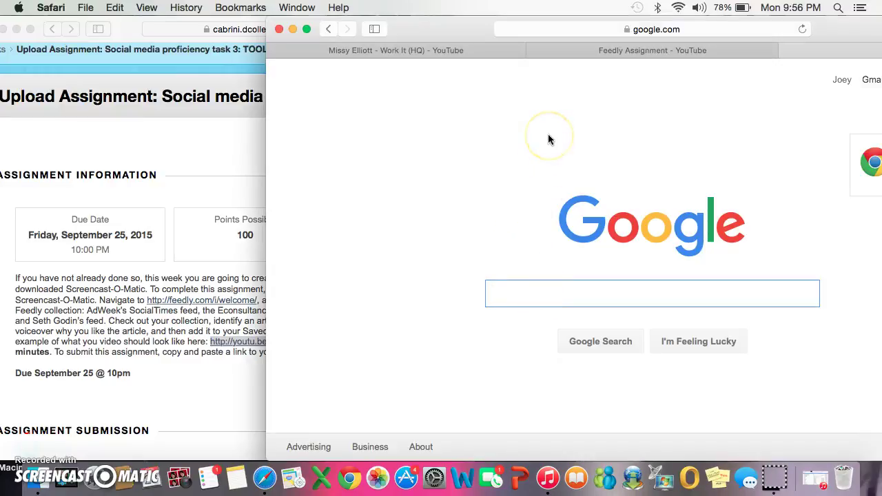
Search Google for 'feedly' and open the 'feedly. Read more, know more.' result.
left_click_drag(267, 74, 1, 75)
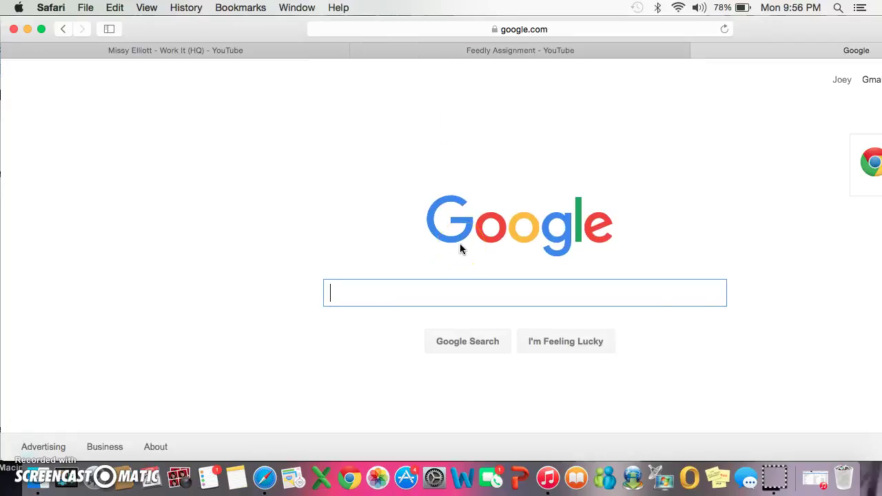
left_click(450, 287)
type("fee")
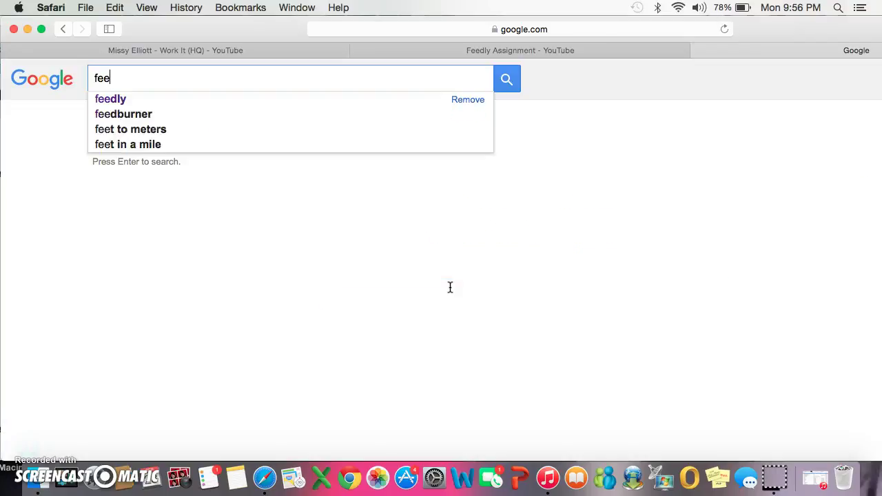
type("dly")
left_click(375, 327)
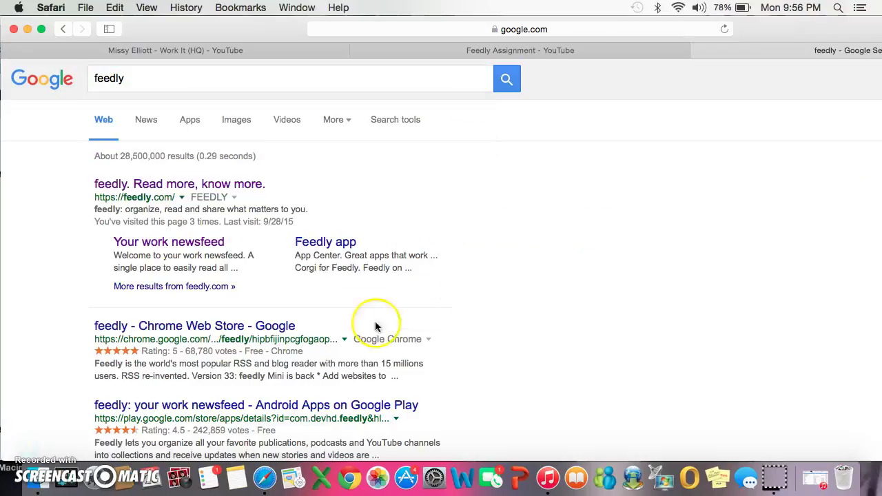
left_click(193, 183)
Search Feedly for 'seth' and start following Seth Godin's Blog.
left_click(462, 115)
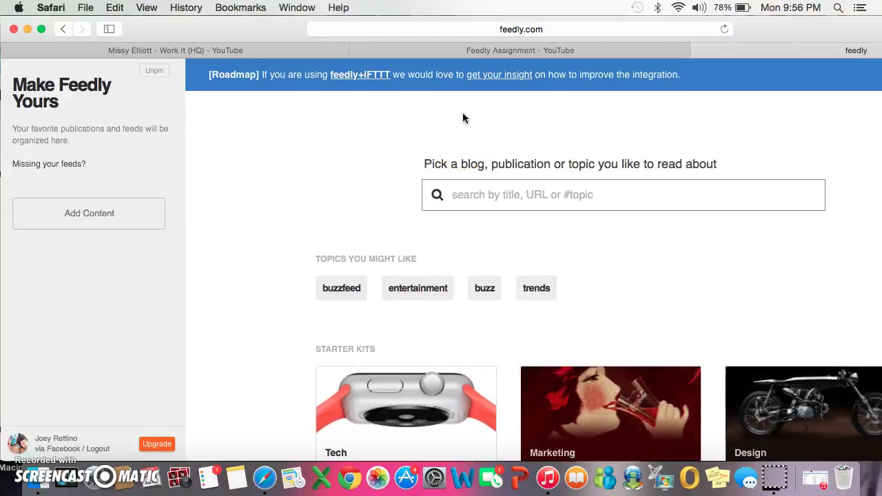
type("seth")
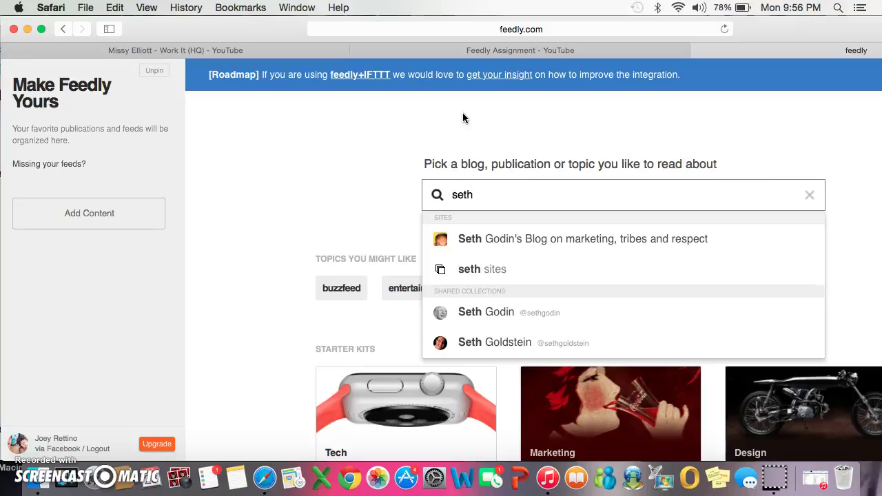
left_click(517, 239)
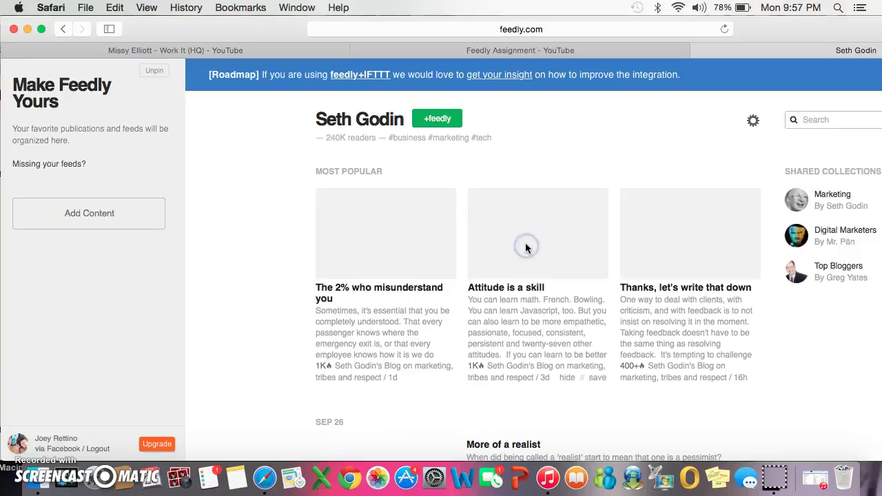
left_click(442, 121)
Name the new collection 'Social Media Marketing' and add Seth Godin's Blog to it.
double_click(91, 217)
type("Social Media Marketing")
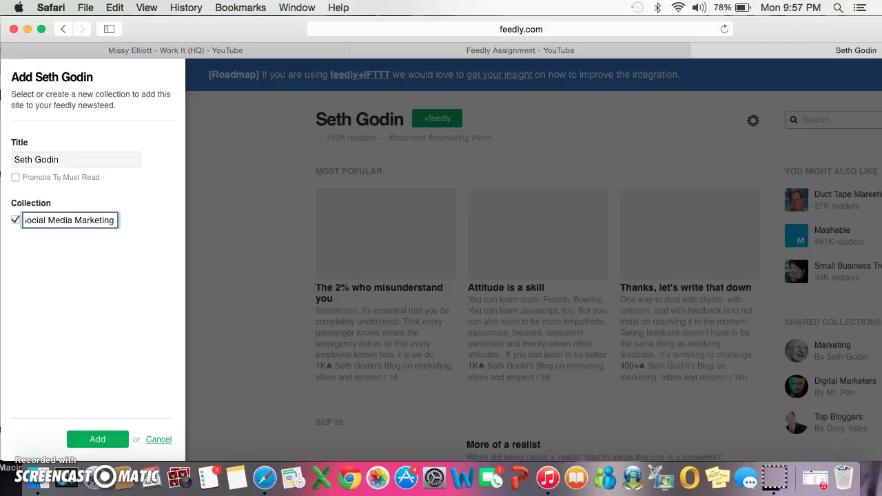
left_click(97, 441)
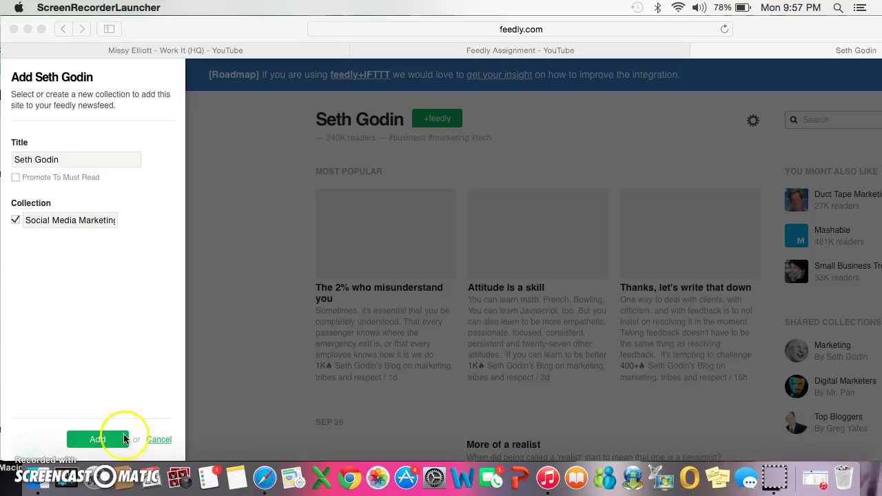
left_click(122, 252)
left_click(76, 222)
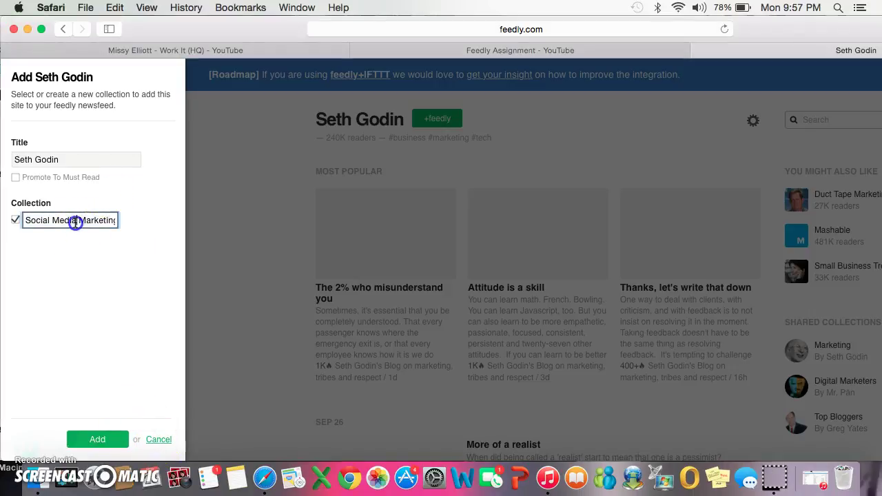
left_click(83, 439)
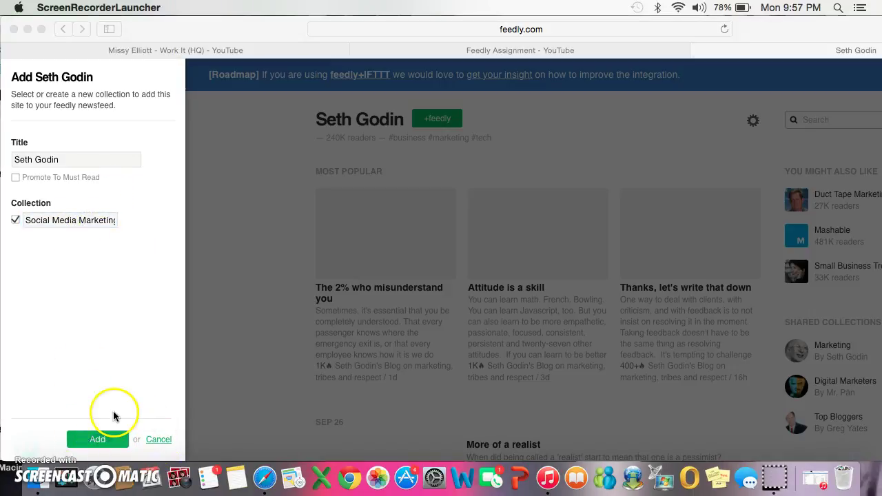
left_click(115, 159)
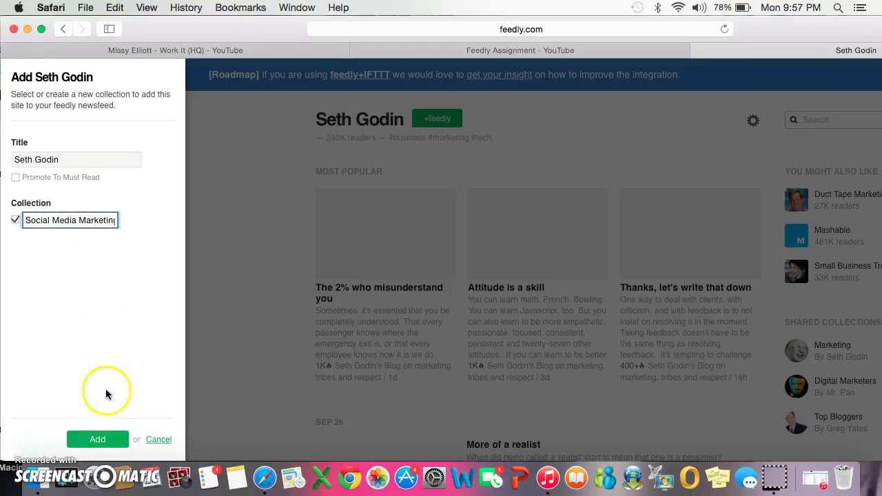
left_click(97, 439)
left_click(231, 40)
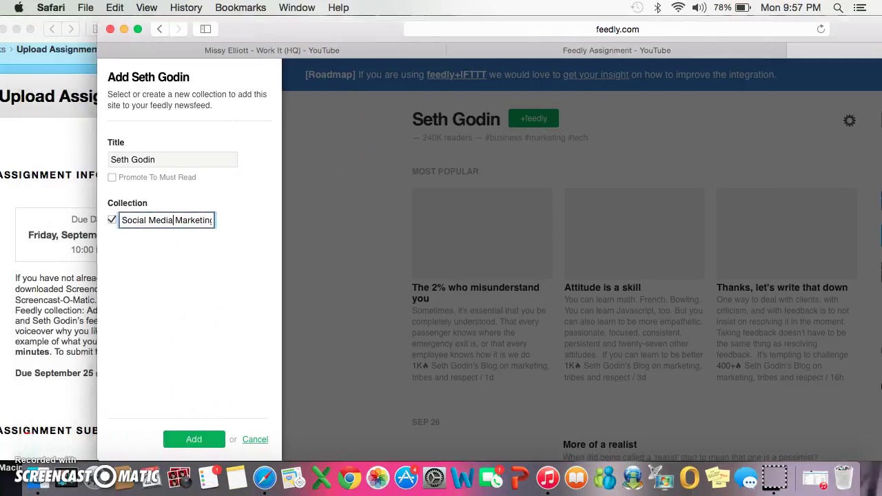
left_click(200, 447)
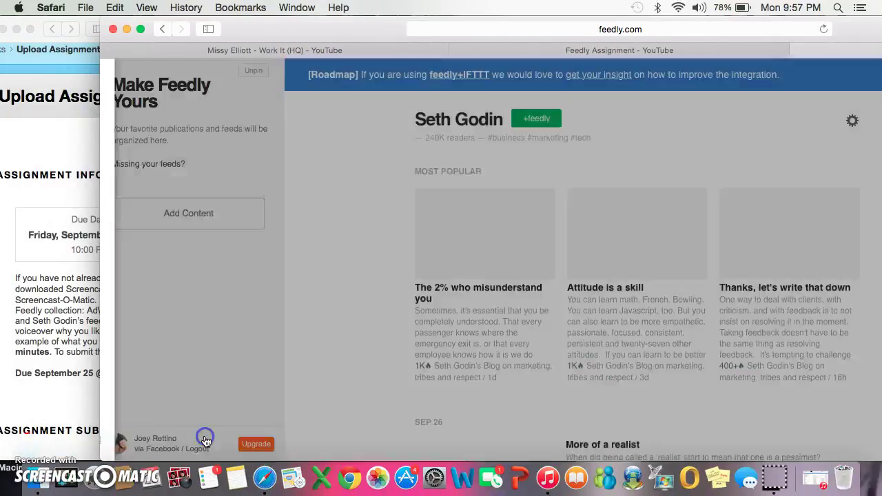
left_click(309, 121)
left_click_drag(330, 26, 254, 26)
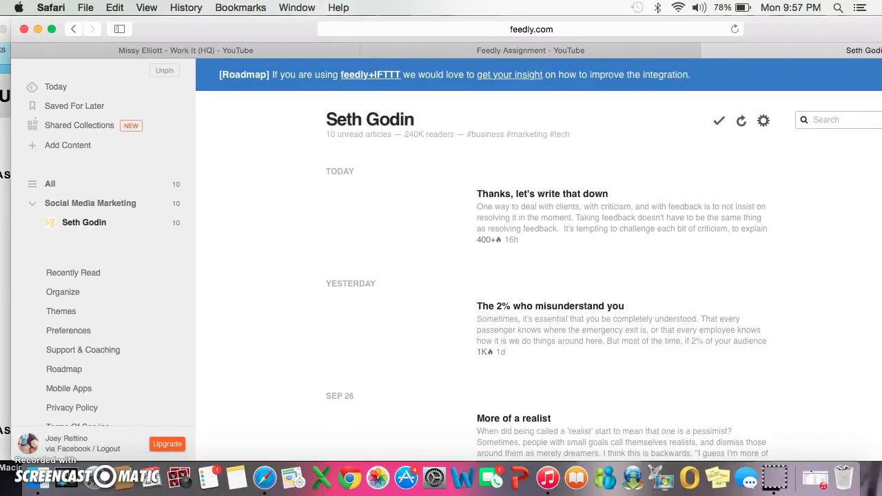
Search 'adwee' and add SocialTimes Feed to the Social Media Marketing collection.
left_click(863, 115)
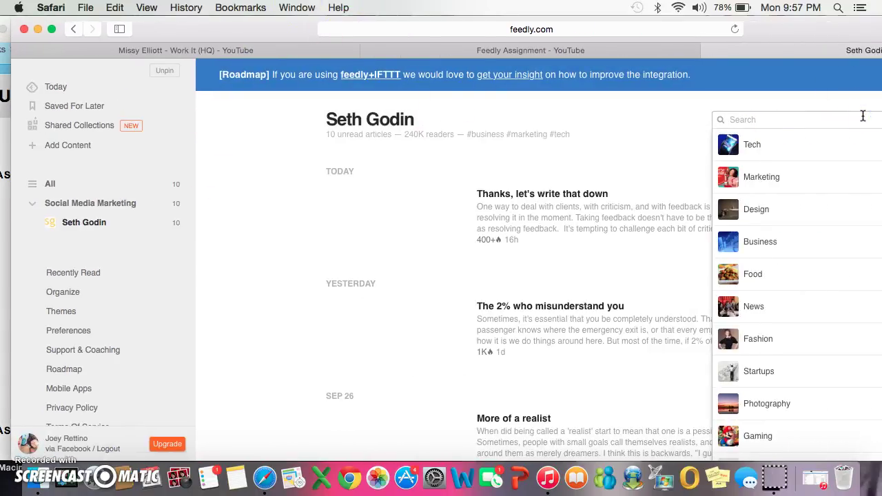
type("adw")
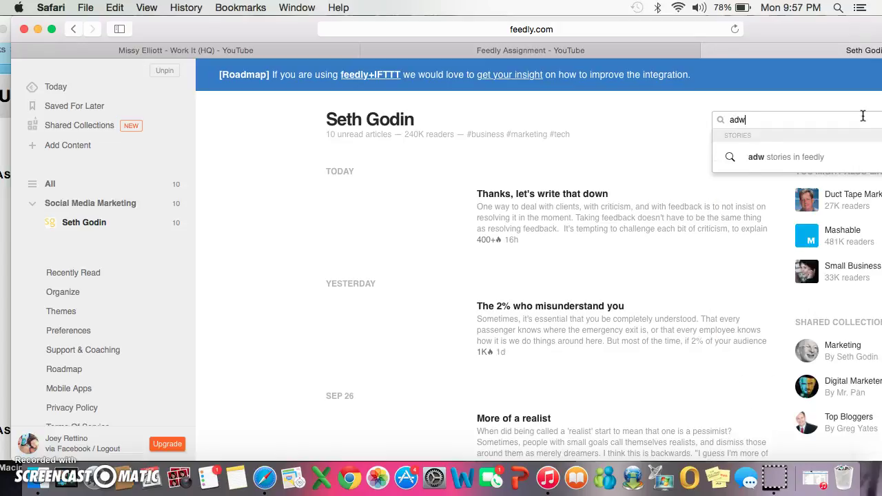
type("ee")
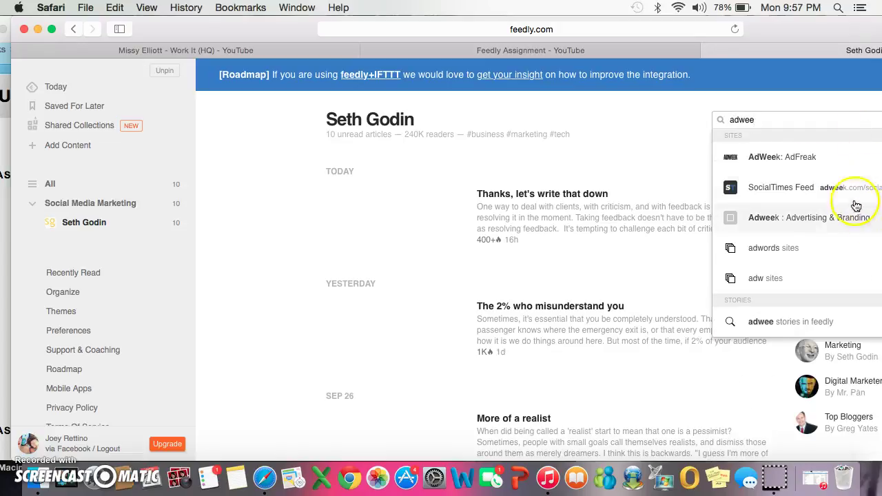
left_click(831, 187)
left_click(499, 119)
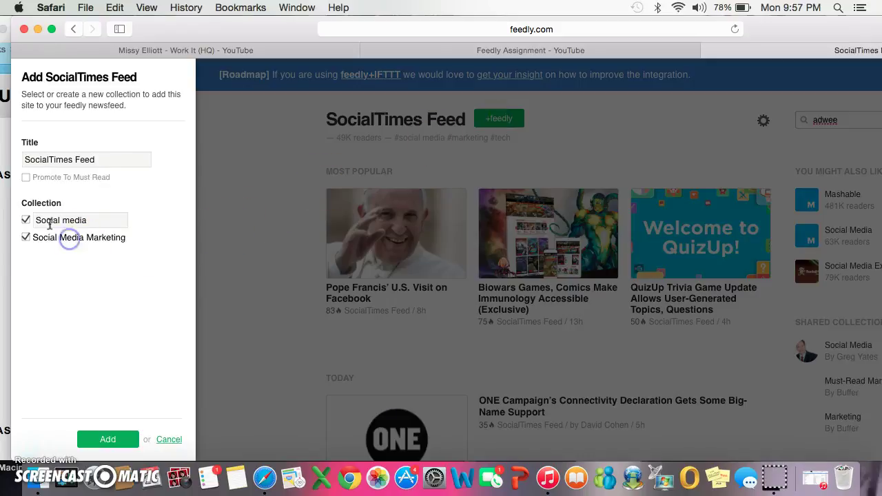
left_click(103, 438)
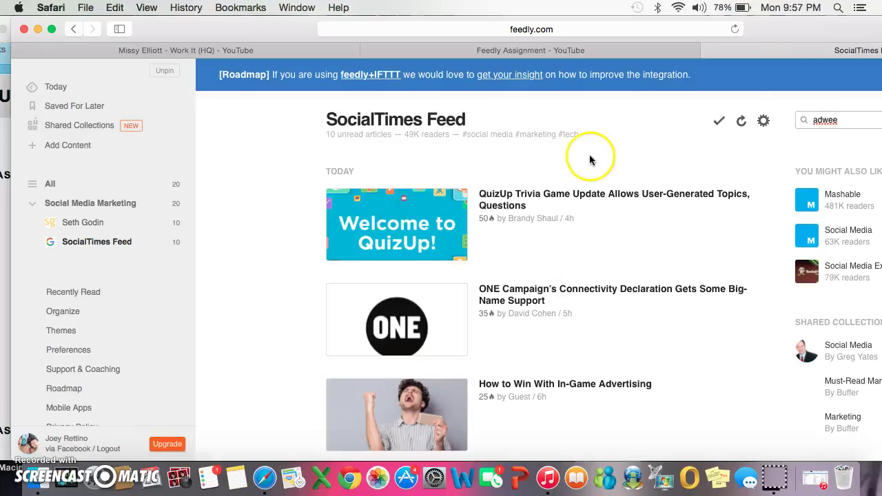
Search 'econsul' and add the Econsultancy Blog to Social Media Marketing, leaving Marketing unchecked.
left_click(855, 119)
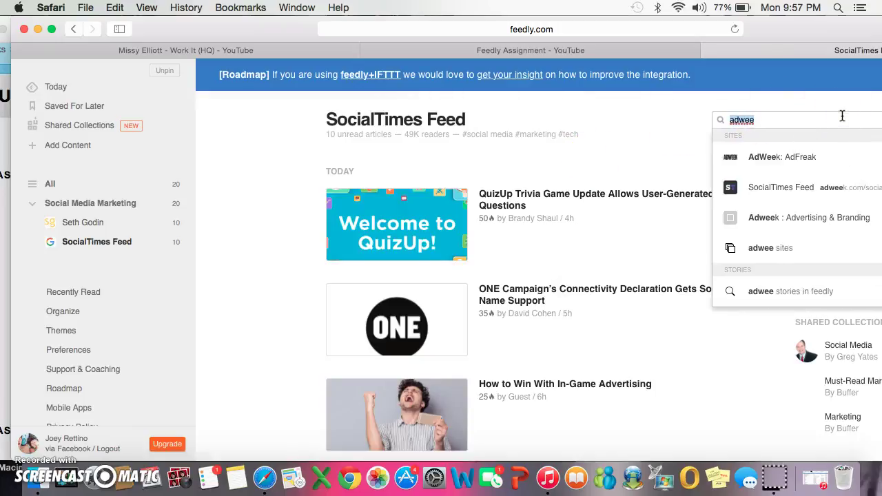
type("e")
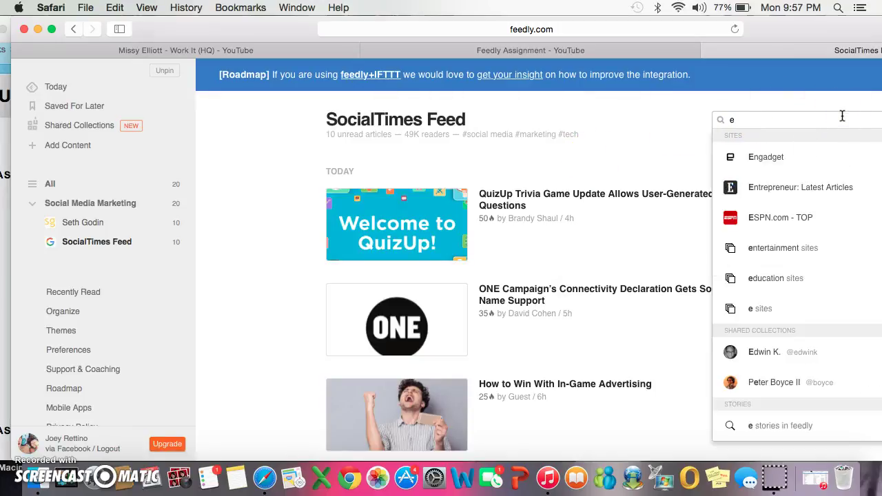
type("consult")
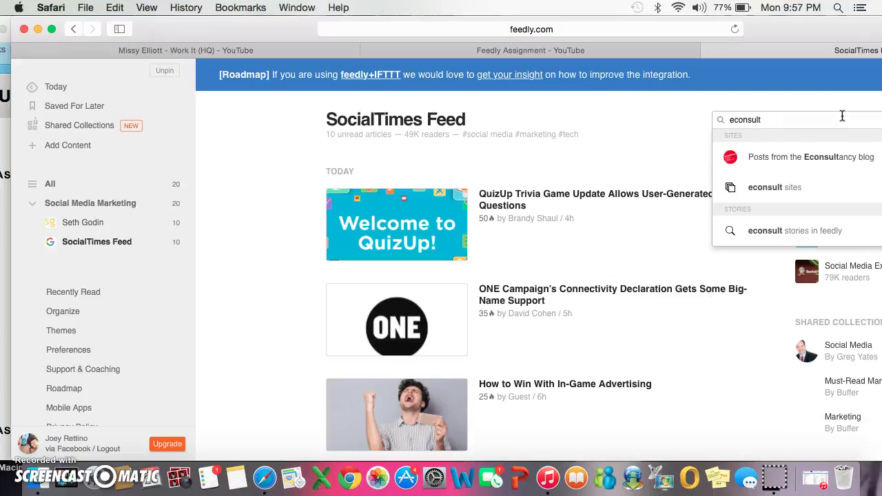
left_click(859, 156)
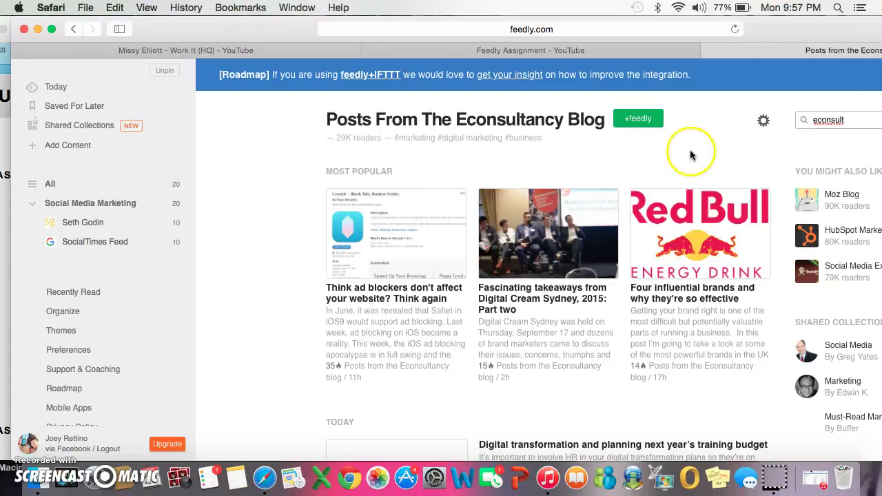
left_click(651, 127)
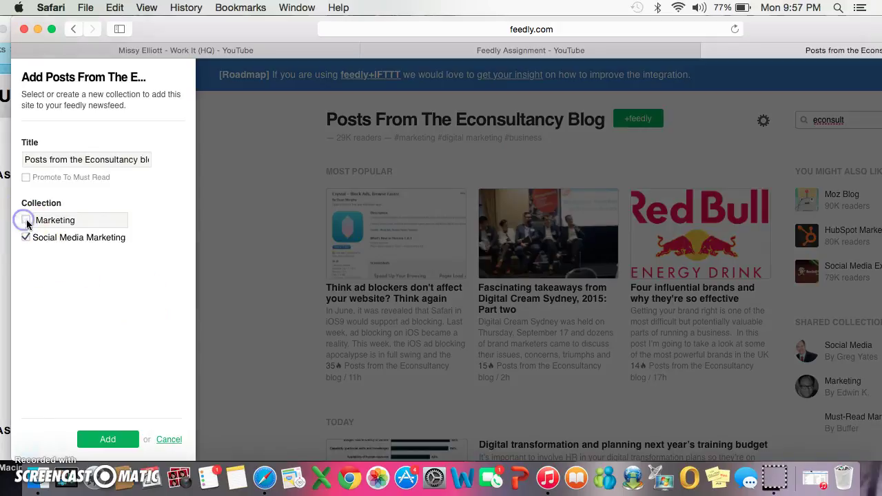
left_click(89, 439)
left_click(121, 439)
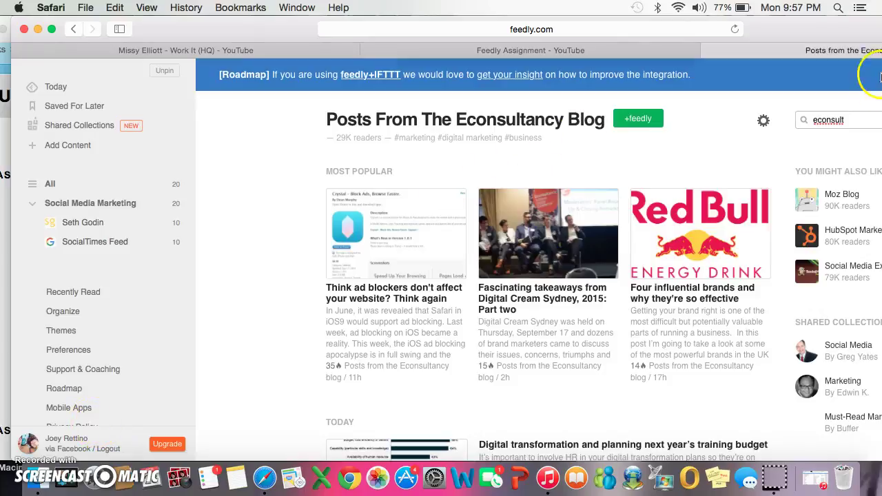
Search 'hubspot ma' and add HubSpot Marketing Blog to Social Media Marketing.
left_click(861, 120)
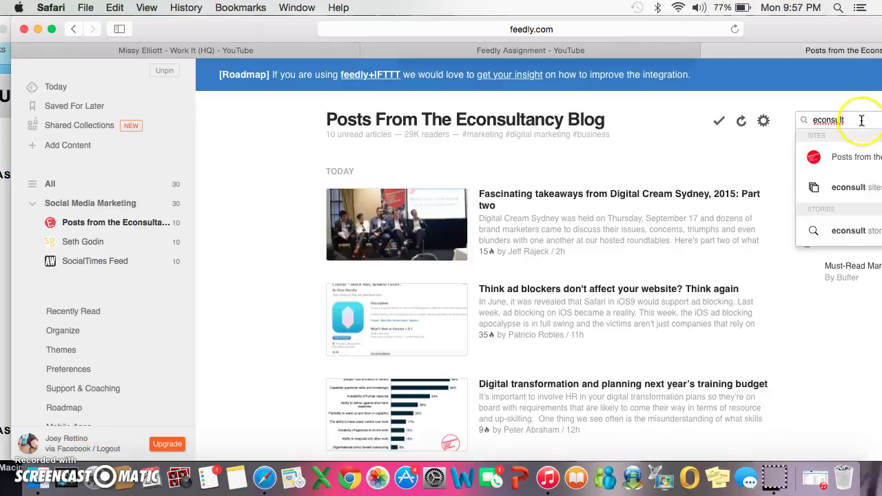
key("BackSpace")
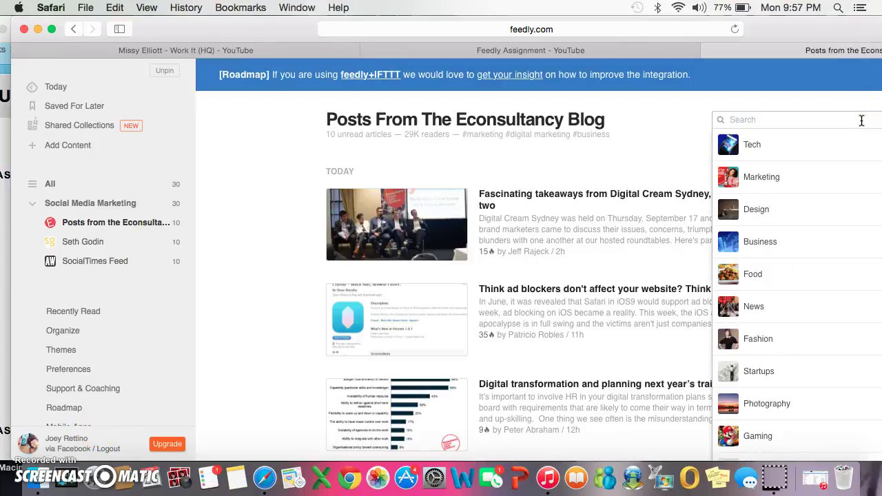
type("hubspot ma")
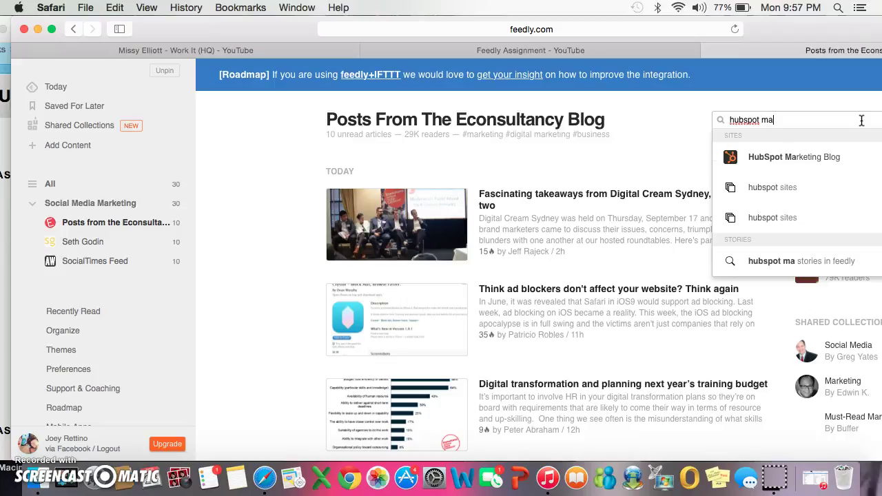
left_click(857, 158)
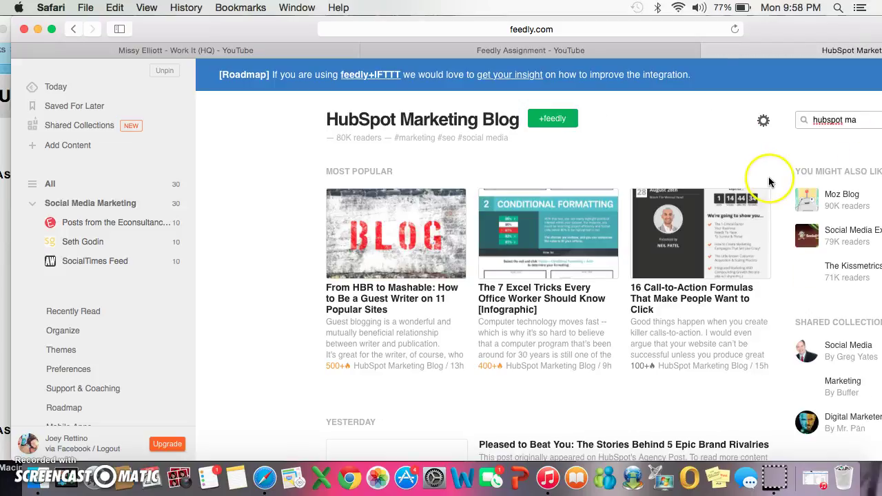
left_click(562, 120)
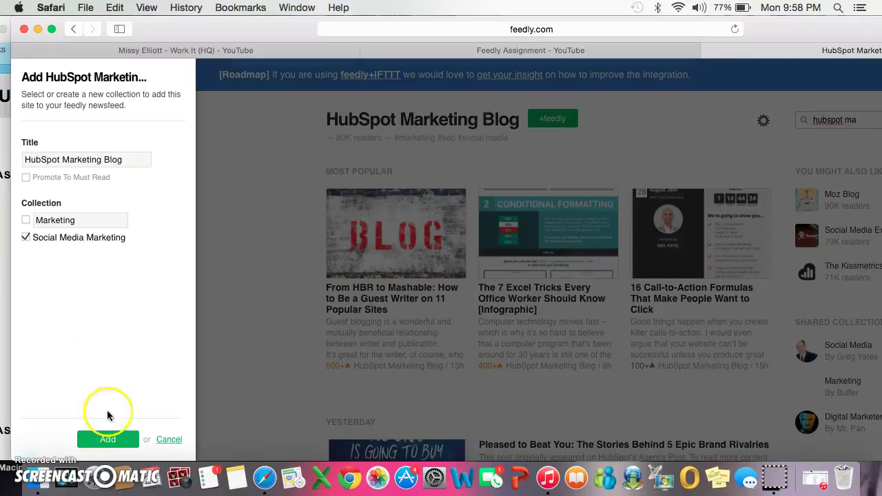
left_click(123, 439)
Search 'quick' and add Quick Sprout to Social Media Marketing, bringing it to five feeds.
double_click(868, 122)
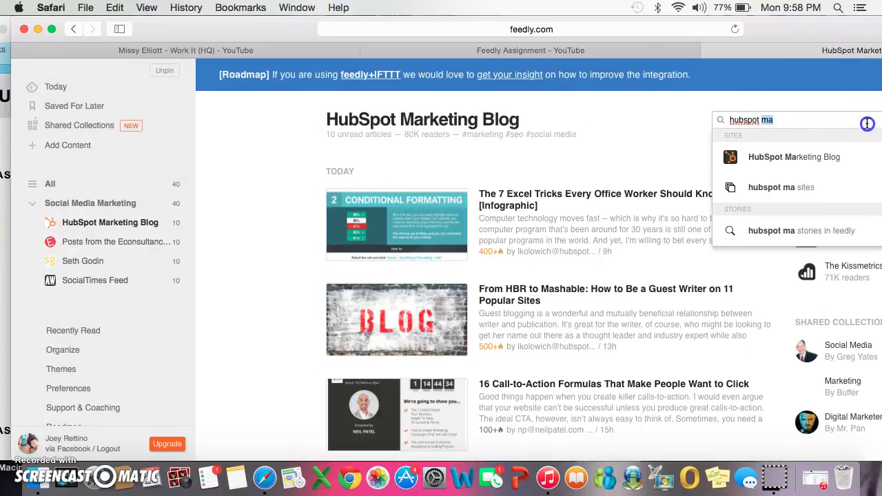
key("BackSpace")
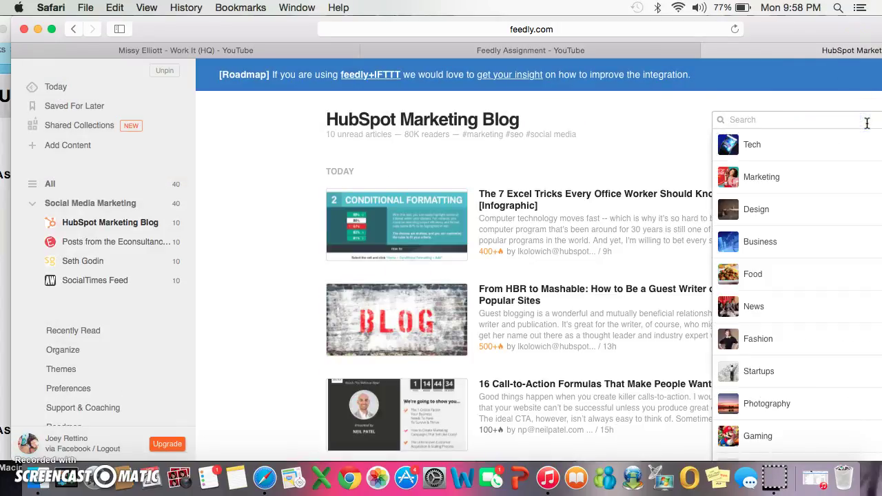
type("quick")
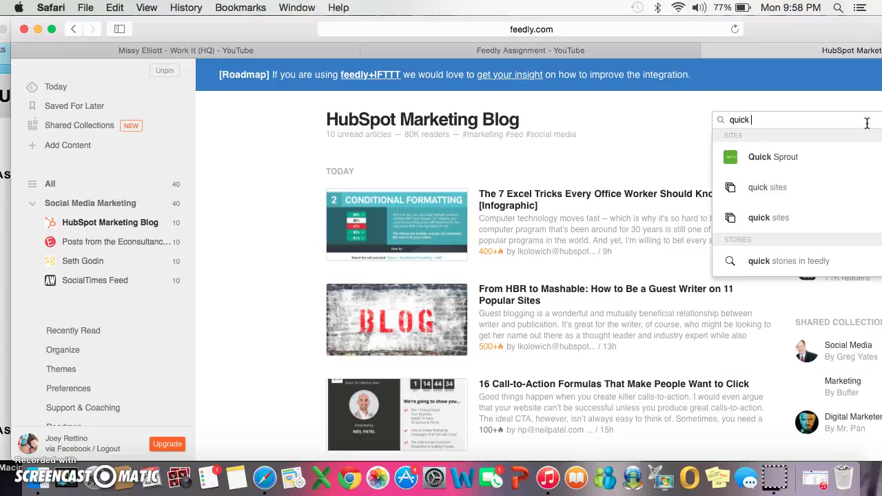
key("Return")
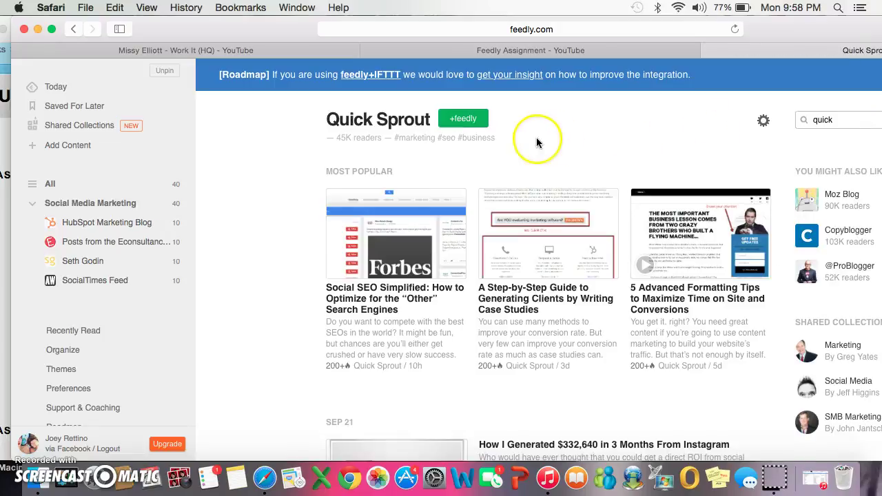
left_click(473, 118)
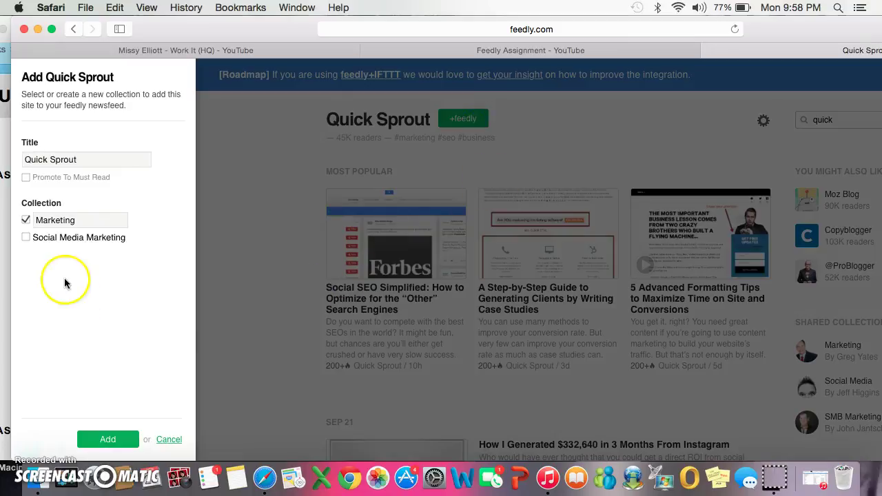
left_click(27, 240)
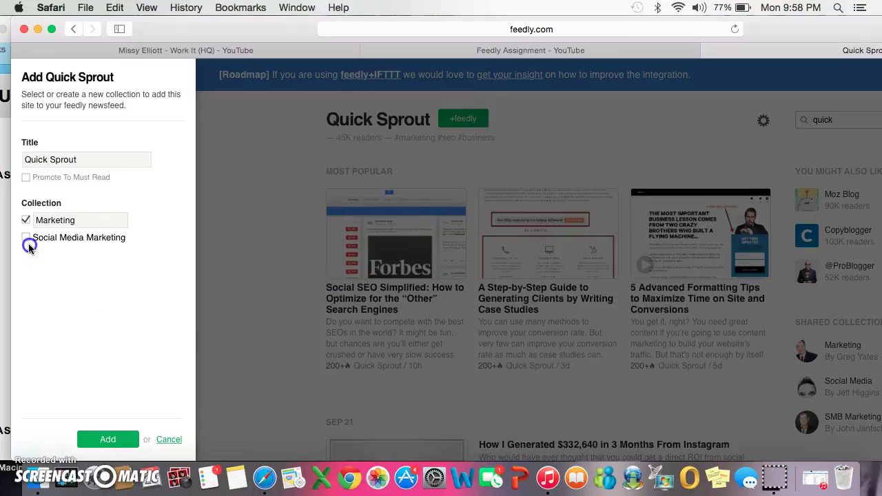
left_click(110, 438)
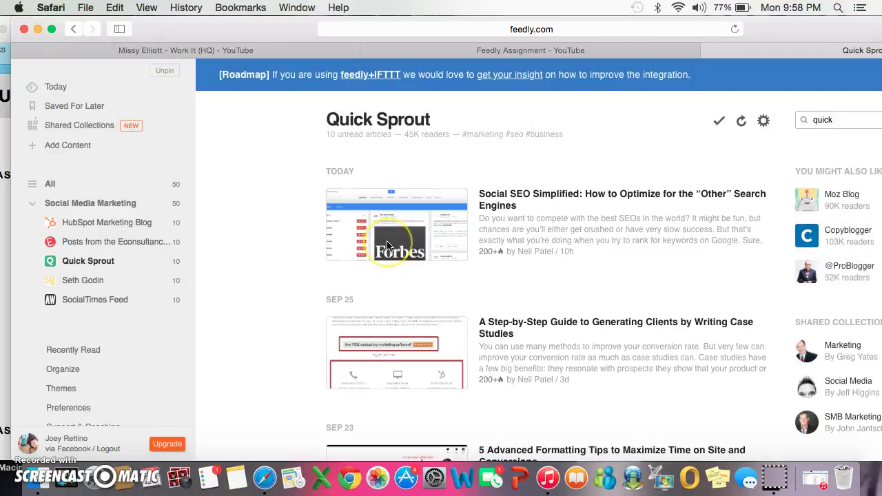
left_click_drag(776, 25, 760, 25)
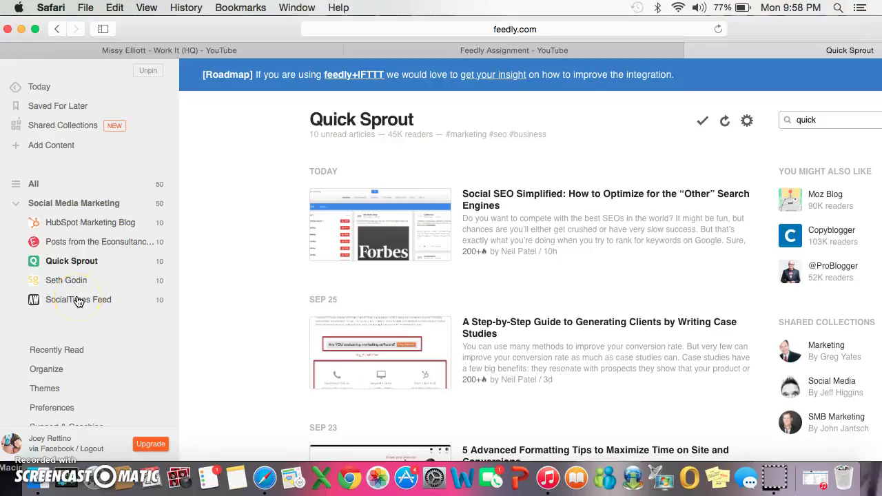
left_click(81, 224)
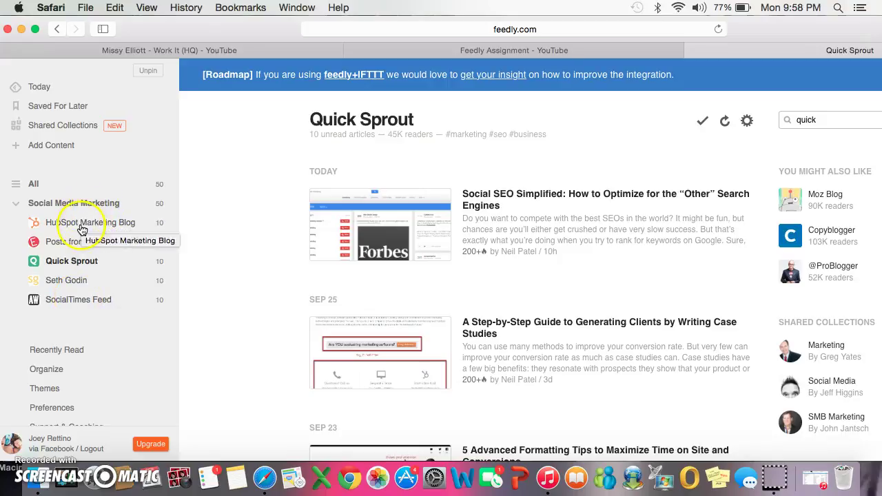
Show all Social Media Marketing articles and open the Excel tricks article in a new tab.
left_click(77, 204)
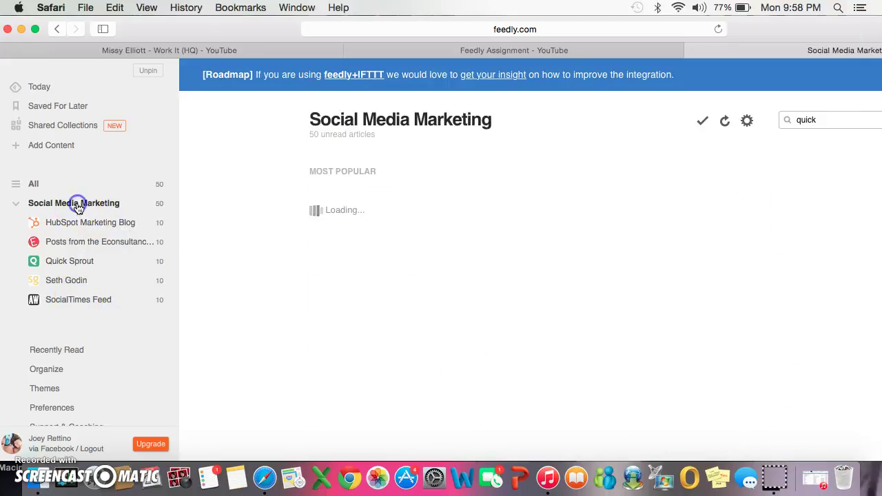
scroll(483, 248, "down", 3)
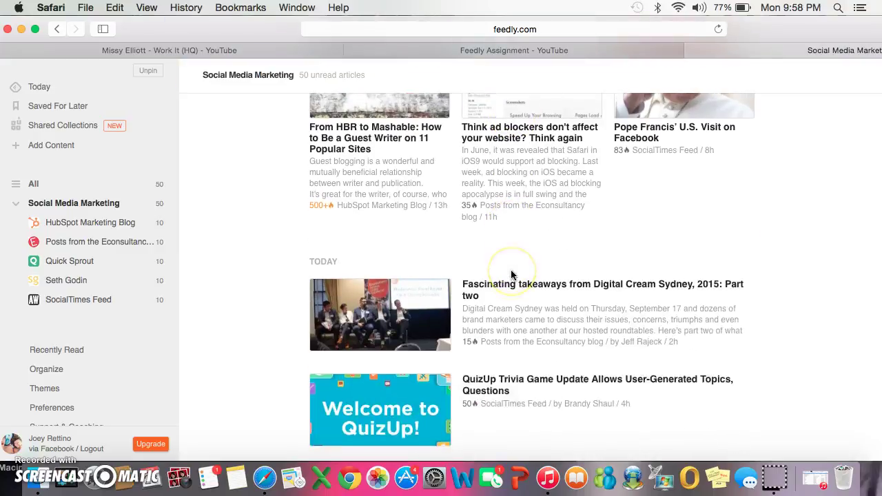
scroll(513, 275, "down", 5)
scroll(511, 274, "up", 5)
scroll(511, 275, "down", 1)
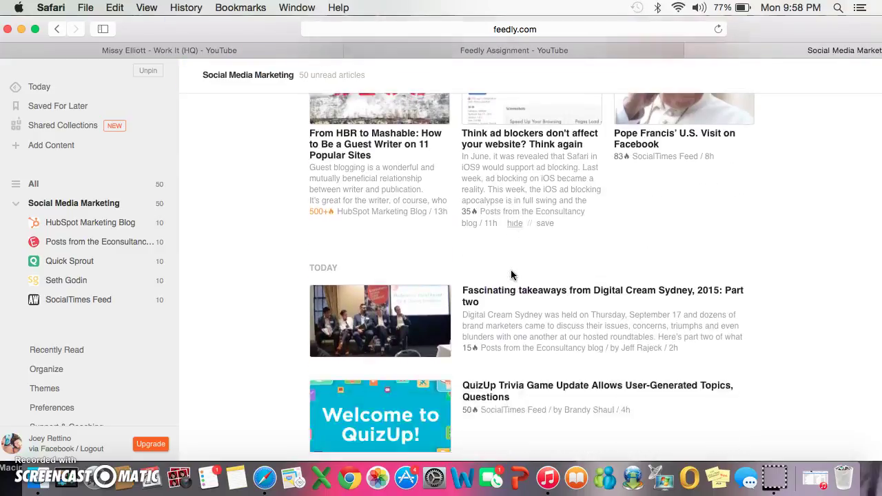
scroll(511, 274, "down", 4)
scroll(510, 274, "down", 5)
scroll(511, 274, "down", 2)
scroll(510, 274, "down", 5)
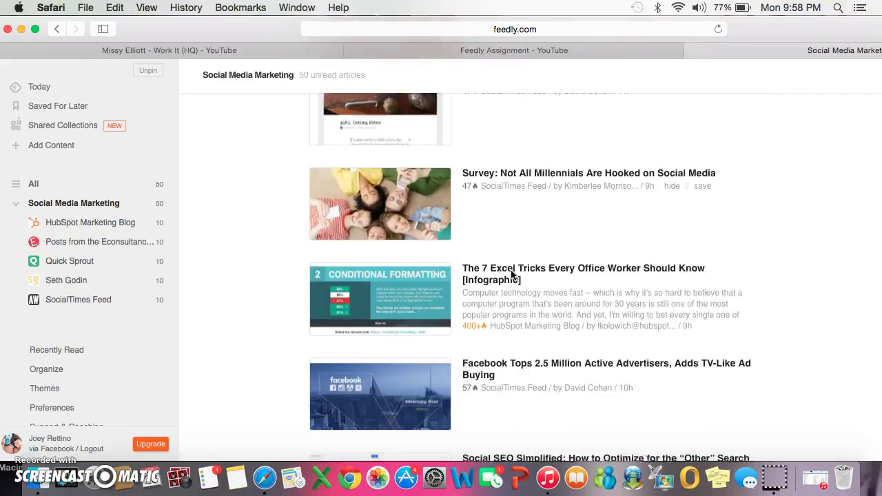
scroll(510, 275, "down", 1)
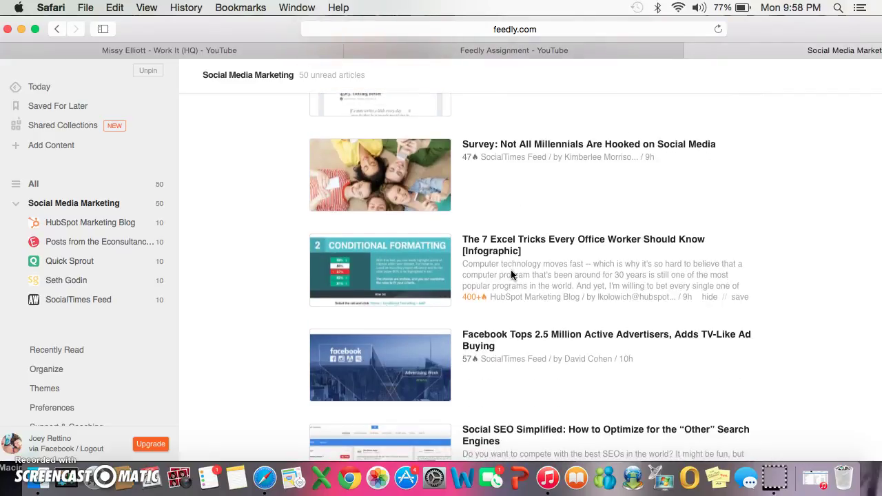
right_click(416, 253)
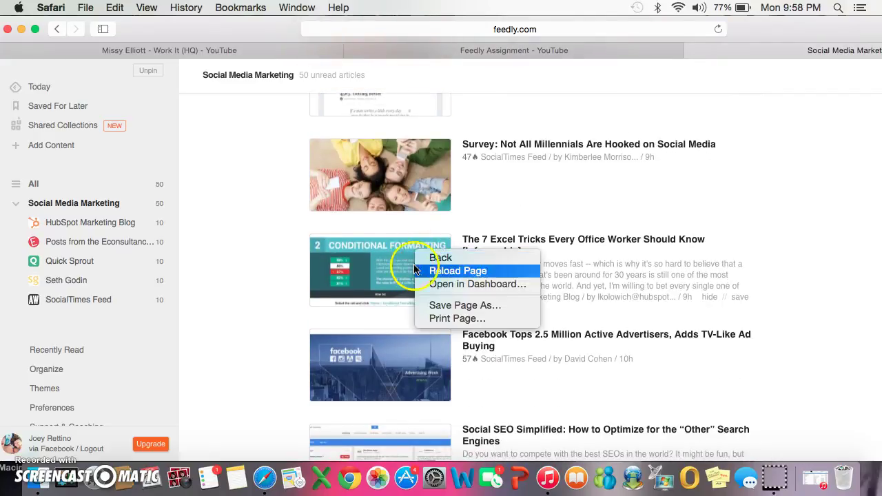
left_click(559, 241)
right_click(560, 240)
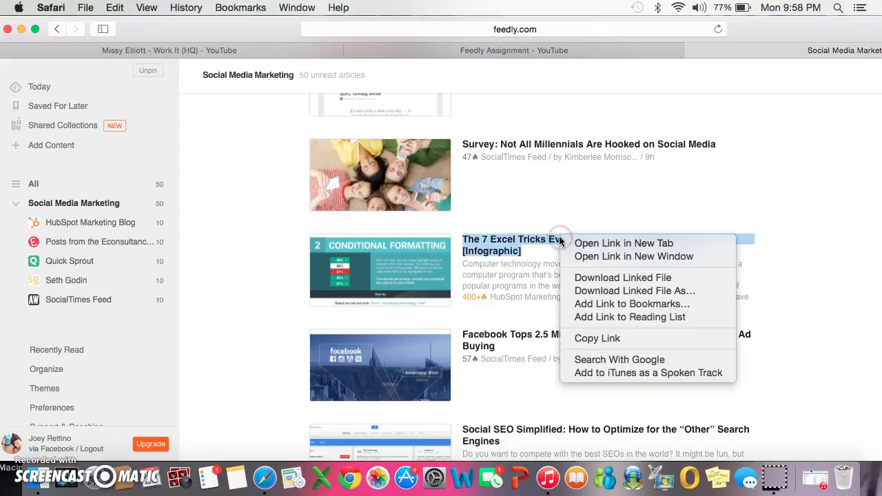
left_click(572, 243)
Open the '16 Call-to-Action Formulas' article in a new tab, then view the Excel Tricks tab.
scroll(497, 265, "down", 4)
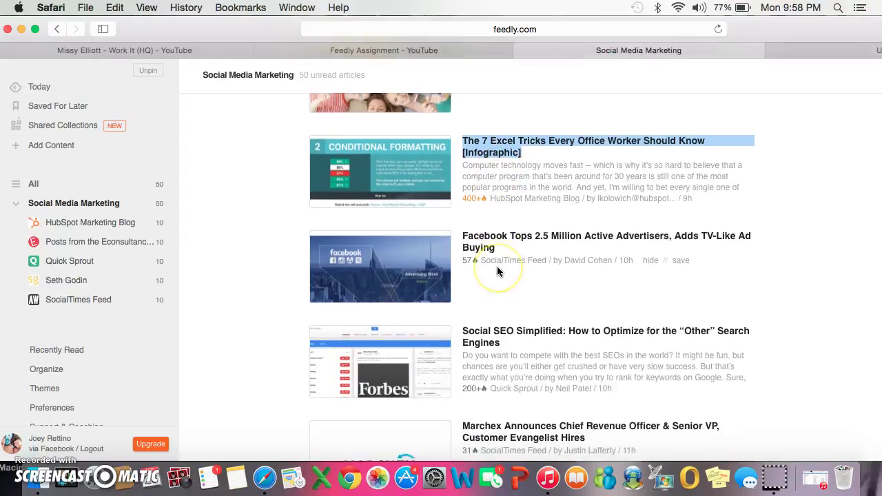
scroll(498, 271, "up", 1)
scroll(497, 270, "down", 3)
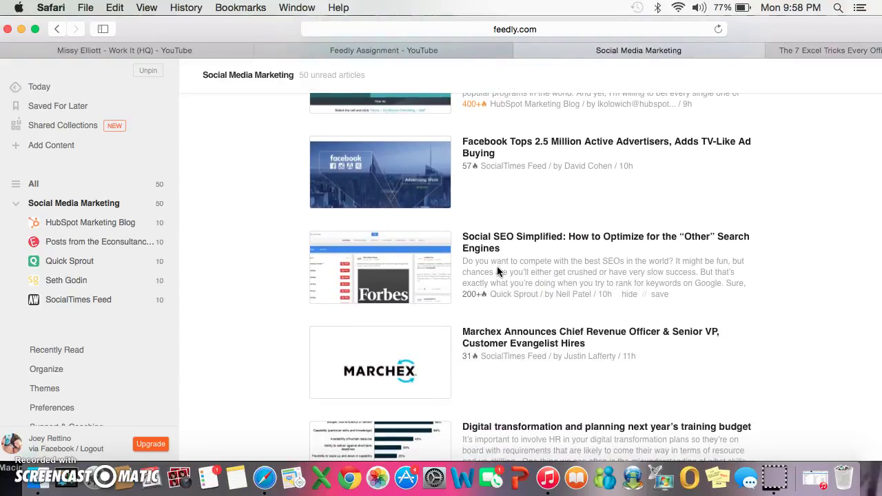
scroll(497, 271, "down", 1)
scroll(497, 271, "down", 1)
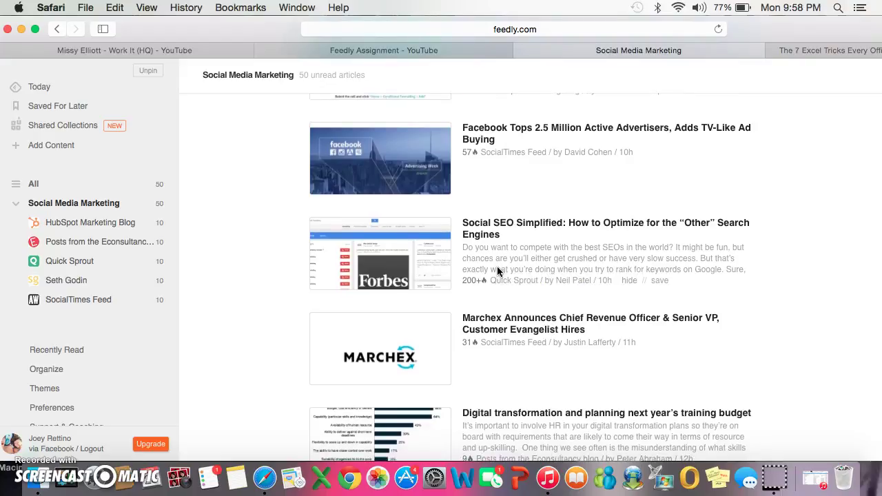
scroll(498, 271, "down", 1)
scroll(497, 271, "down", 4)
scroll(498, 271, "down", 3)
scroll(497, 271, "down", 1)
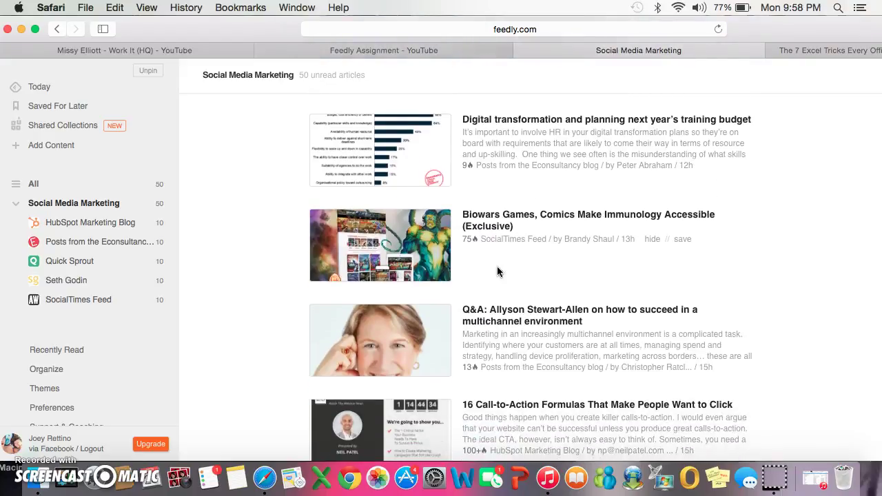
scroll(498, 270, "down", 3)
scroll(514, 224, "down", 2)
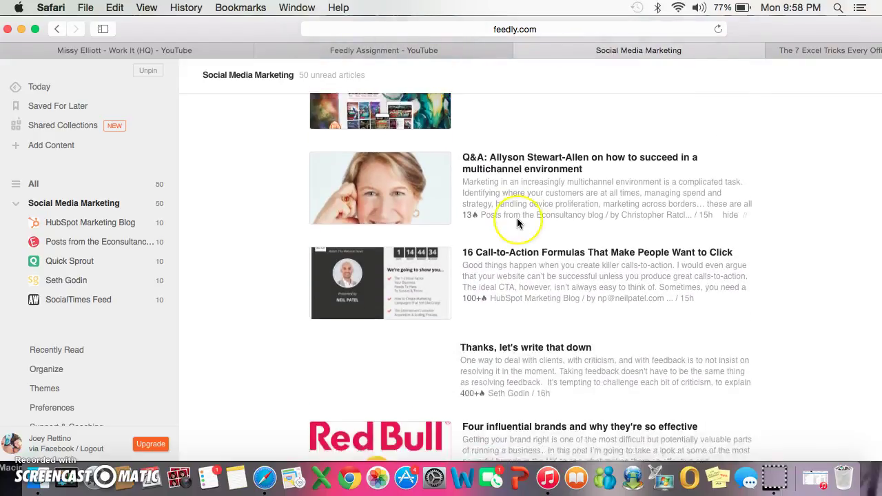
scroll(516, 223, "down", 3)
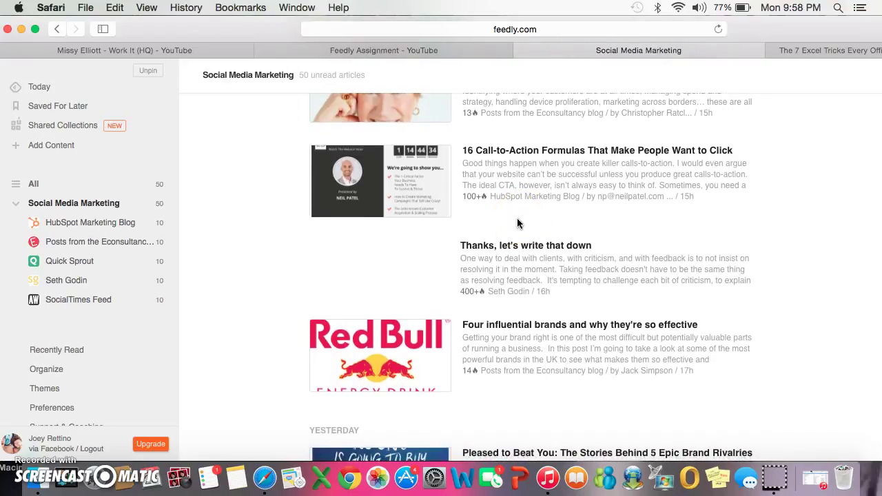
right_click(503, 149)
left_click(563, 153)
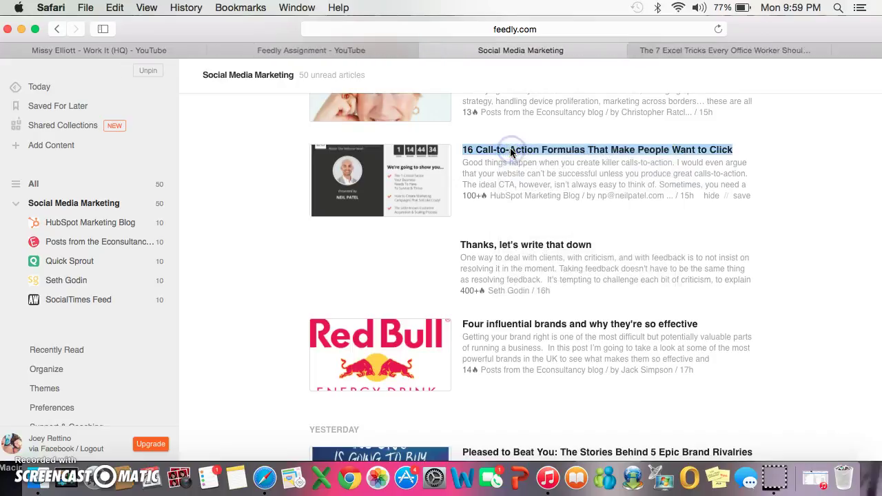
left_click(671, 50)
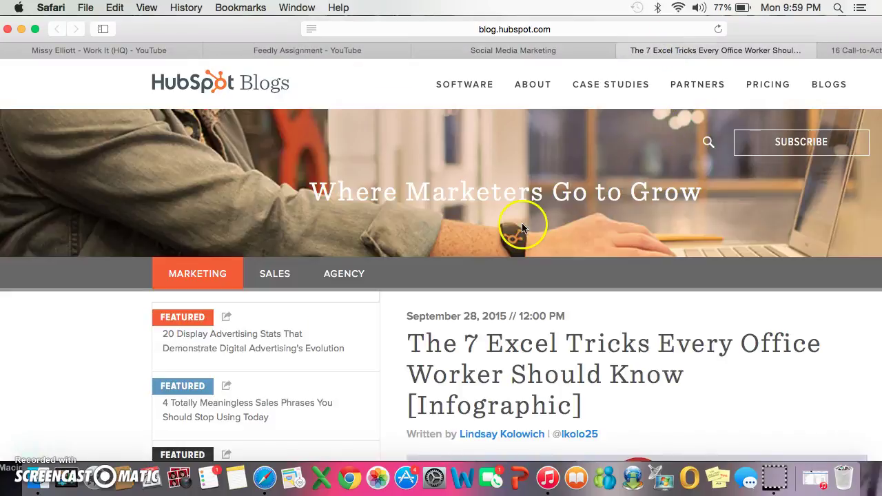
Read through the Excel Tricks article's opening paragraphs, then go back to the Social Media Marketing tab.
scroll(516, 207, "down", 3)
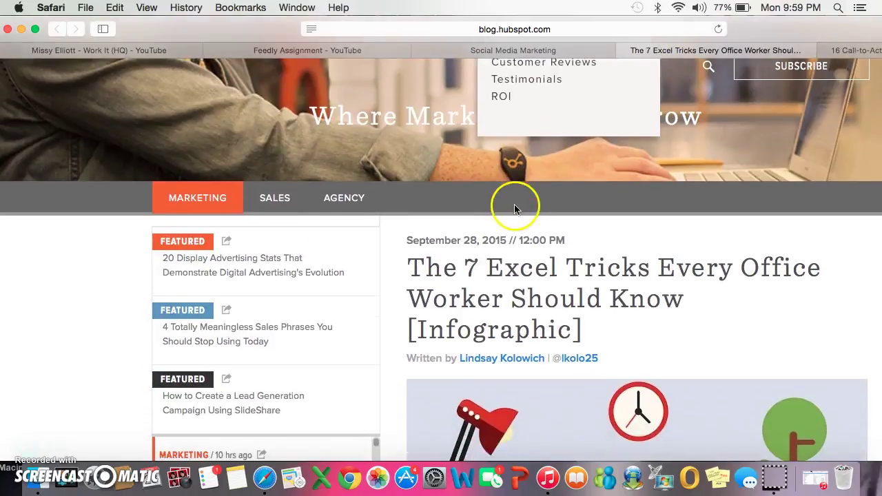
scroll(506, 252, "down", 2)
scroll(506, 252, "down", 2)
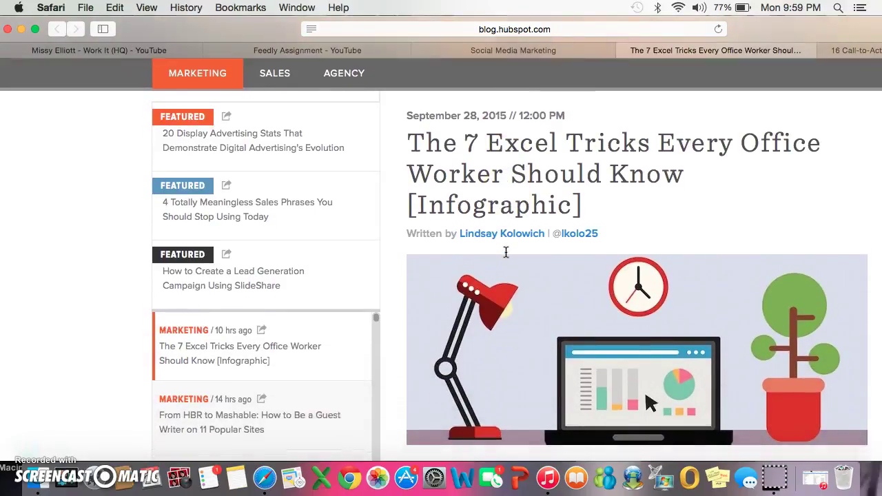
scroll(506, 252, "down", 5)
scroll(505, 261, "down", 2)
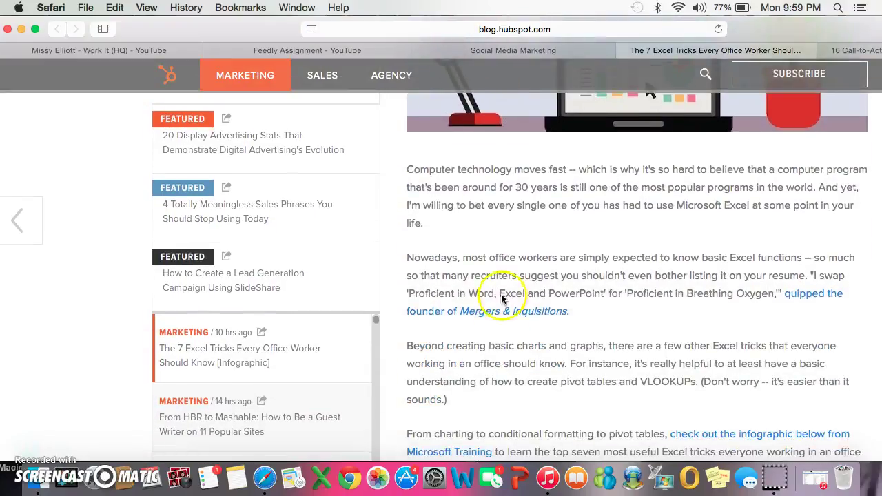
scroll(499, 324, "down", 3)
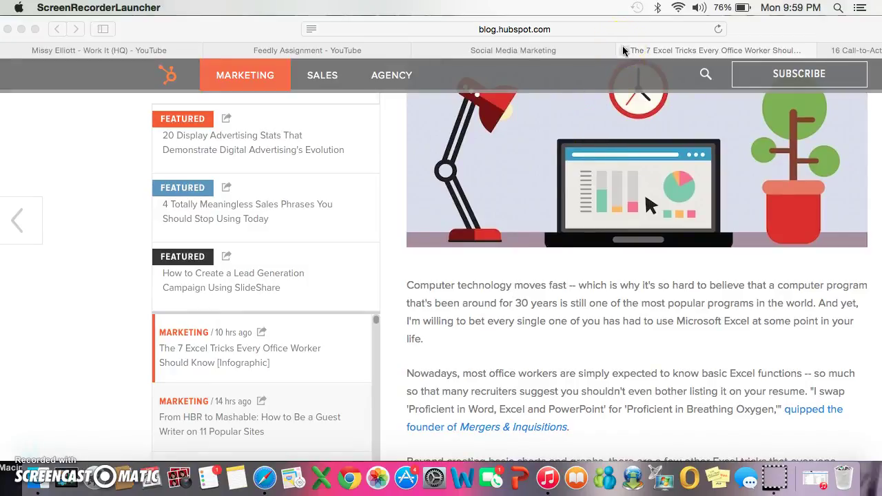
left_click(564, 50)
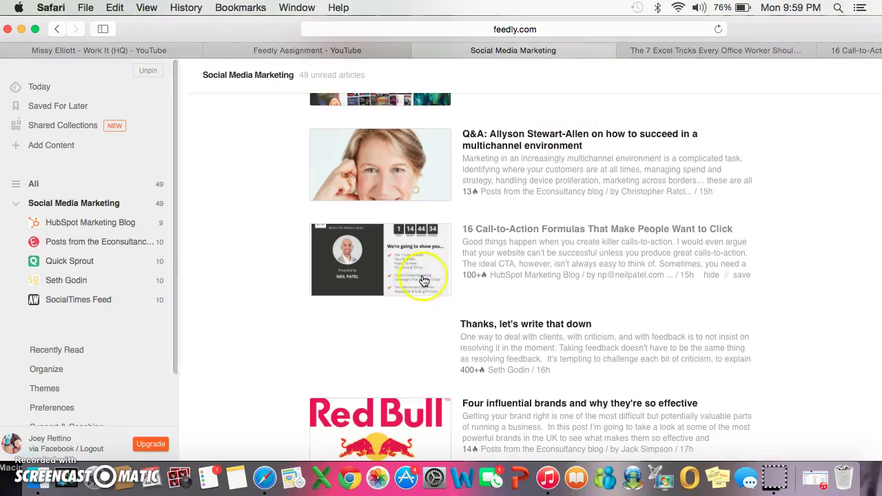
Save the '16 Call-to-Action Formulas' article for later.
scroll(397, 311, "up", 1)
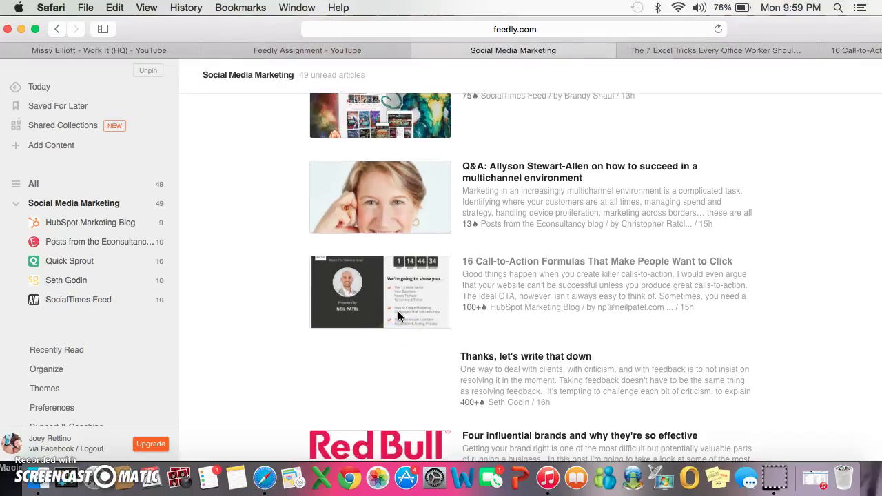
left_click(400, 314)
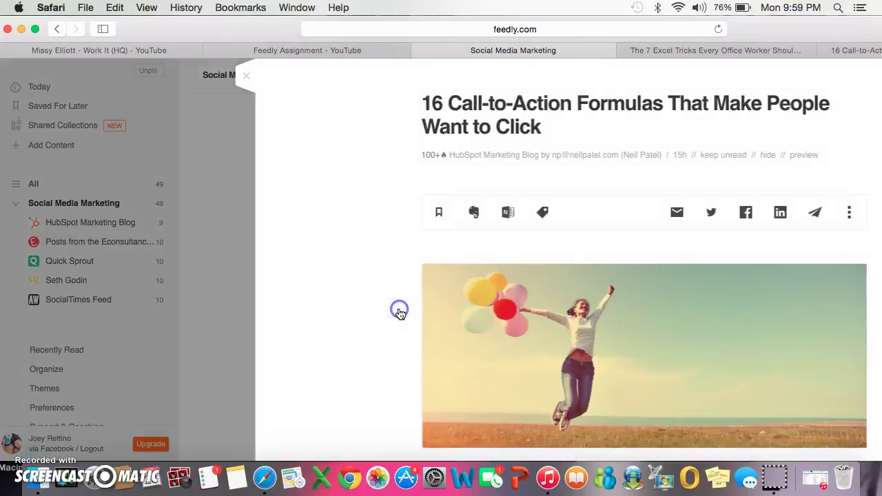
left_click(439, 212)
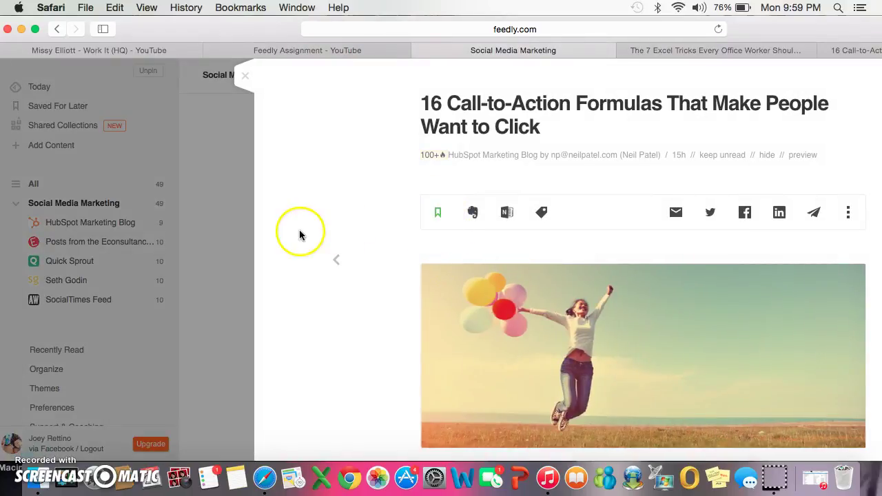
left_click(209, 217)
Save 'The 7 Excel Tricks' article for later.
scroll(366, 230, "up", 3)
scroll(367, 235, "up", 2)
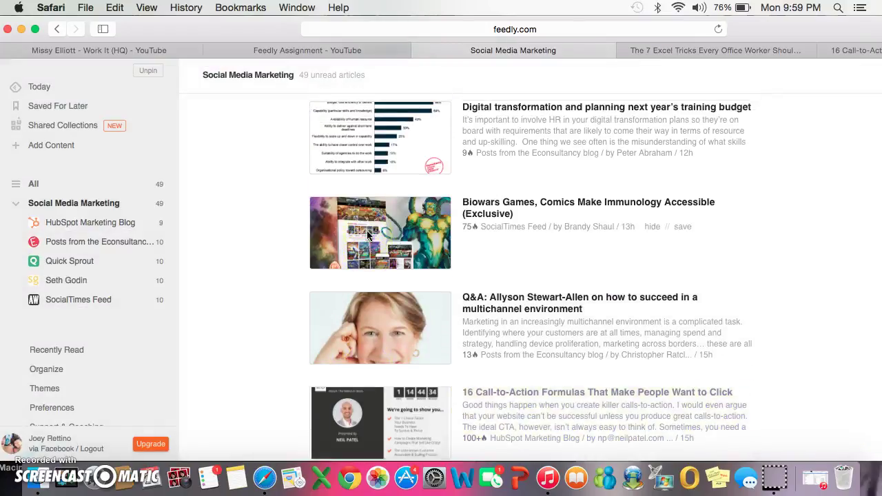
scroll(366, 234, "up", 1)
scroll(367, 235, "up", 5)
scroll(367, 234, "up", 3)
scroll(367, 235, "up", 1)
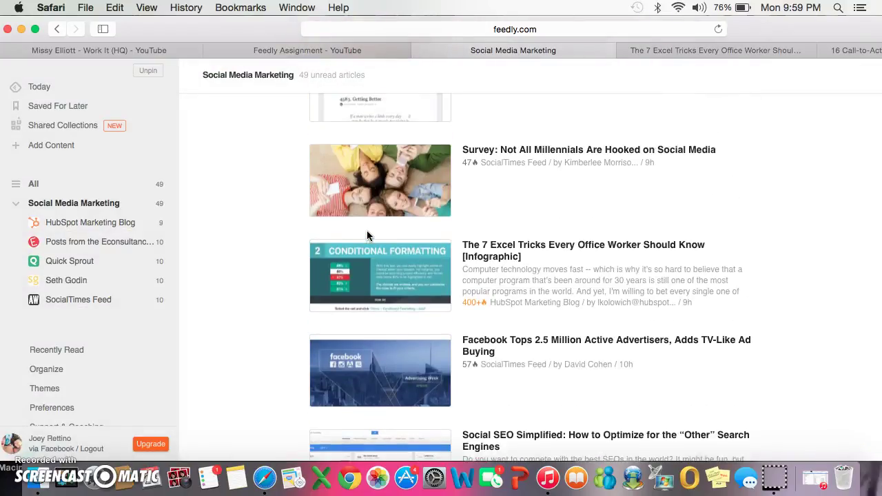
left_click(371, 253)
left_click(439, 214)
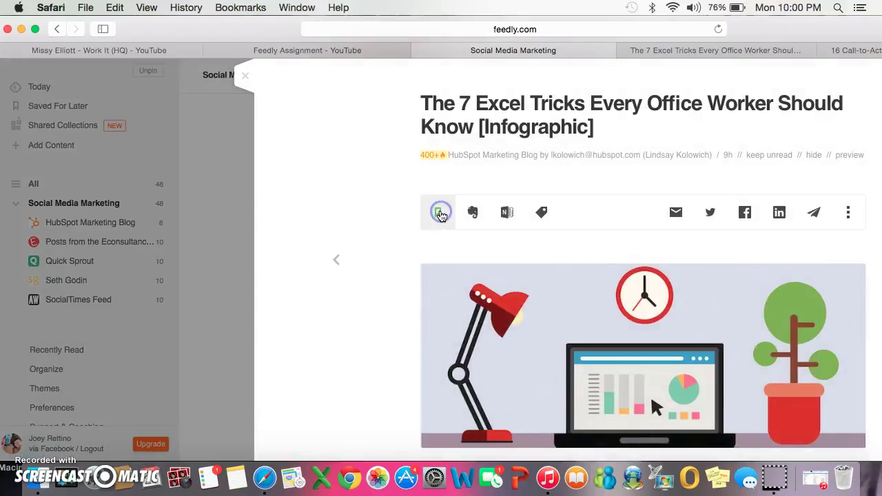
left_click(190, 223)
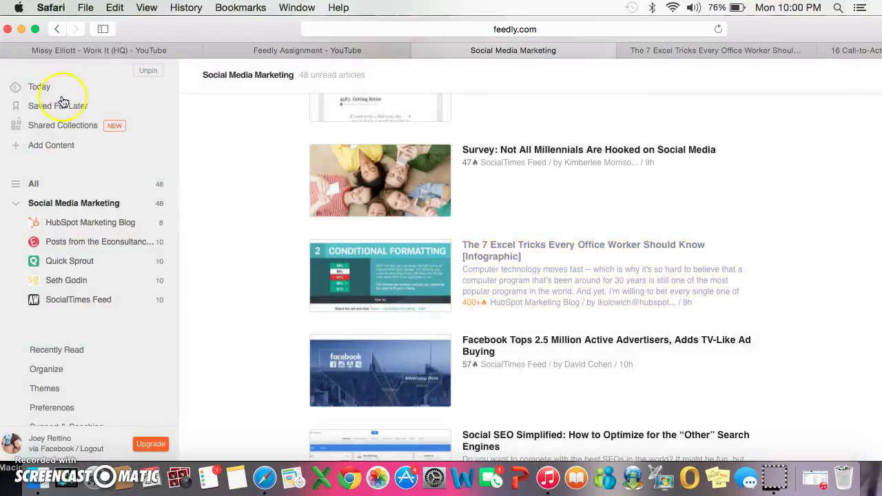
Show the Saved For Later list containing both HubSpot articles.
left_click(46, 114)
scroll(489, 217, "down", 3)
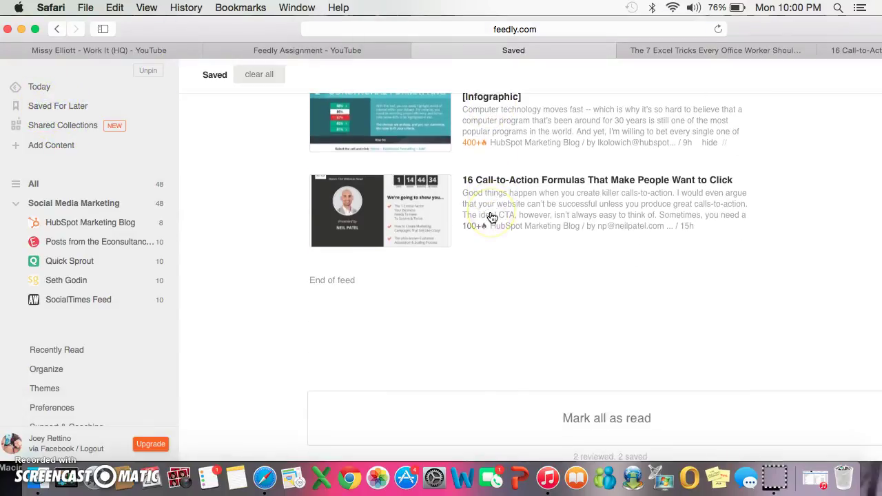
scroll(491, 217, "up", 3)
scroll(491, 217, "up", 1)
scroll(491, 218, "up", 1)
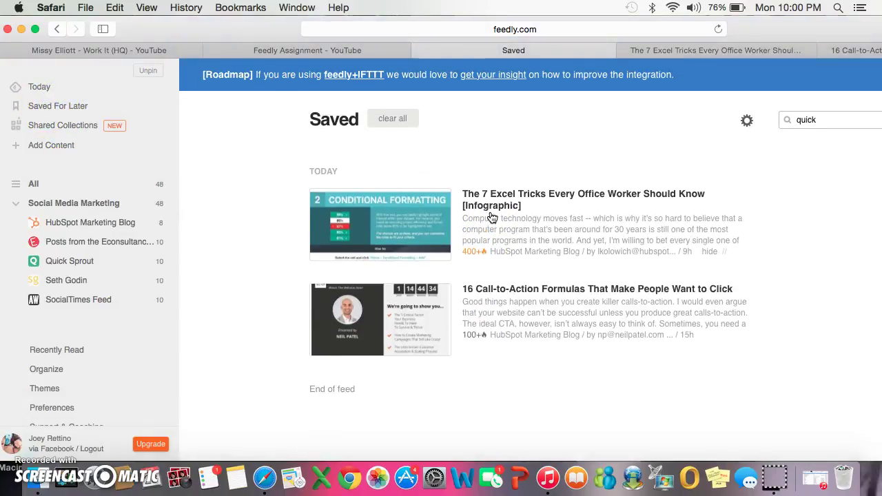
left_click(132, 450)
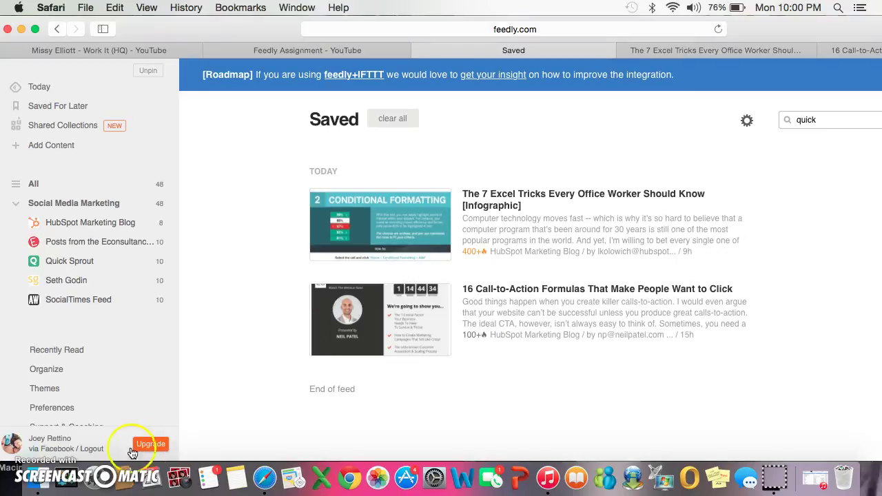